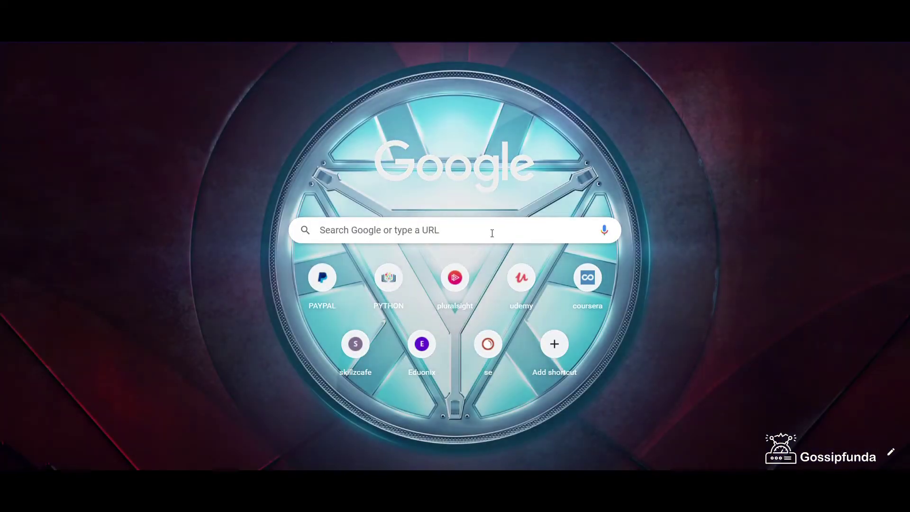
- Load speedtest.net from the Google search box on the new tab
left_click(491, 238)
type("s")
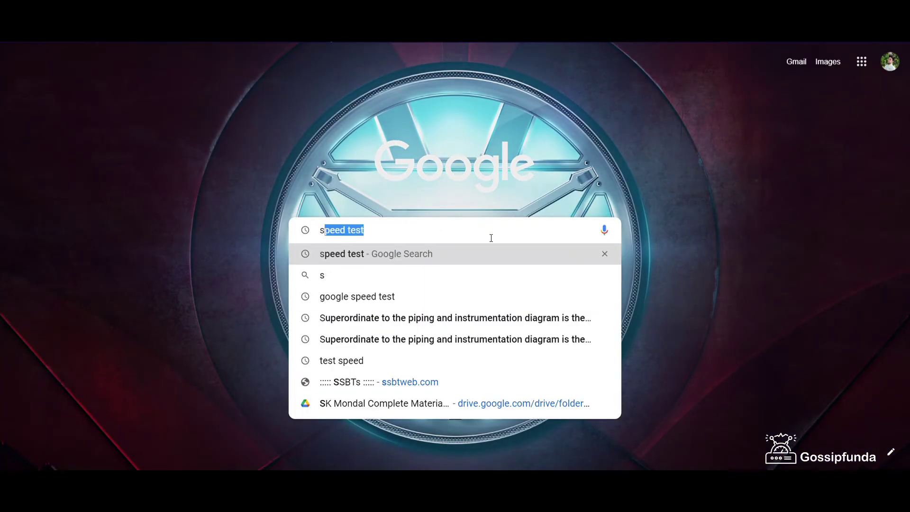
type("peedte")
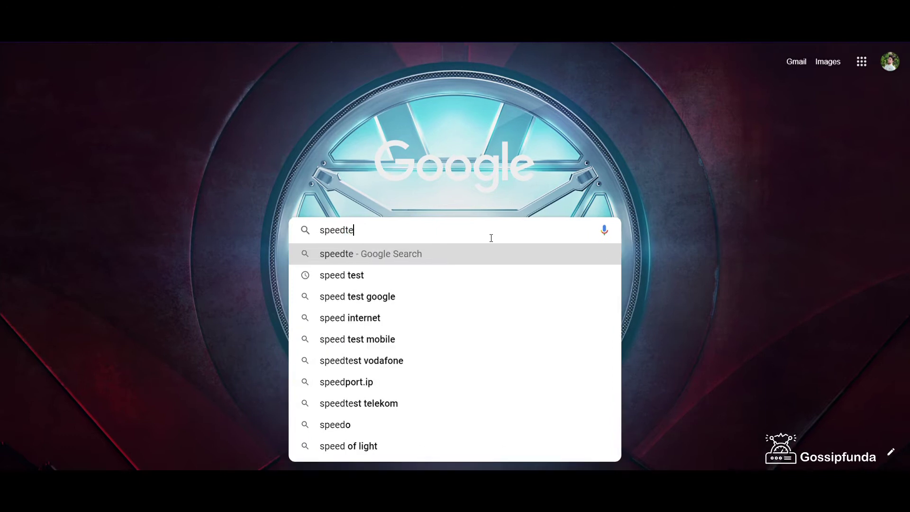
type("st.")
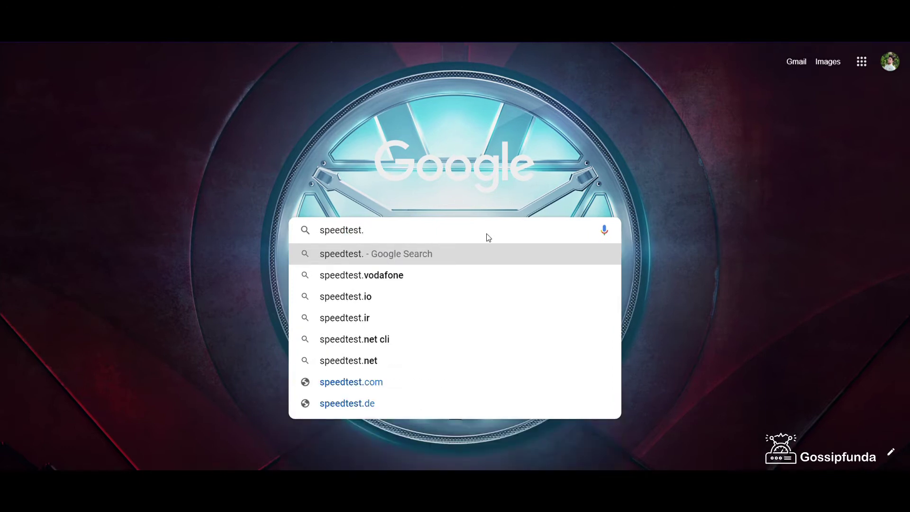
type("net")
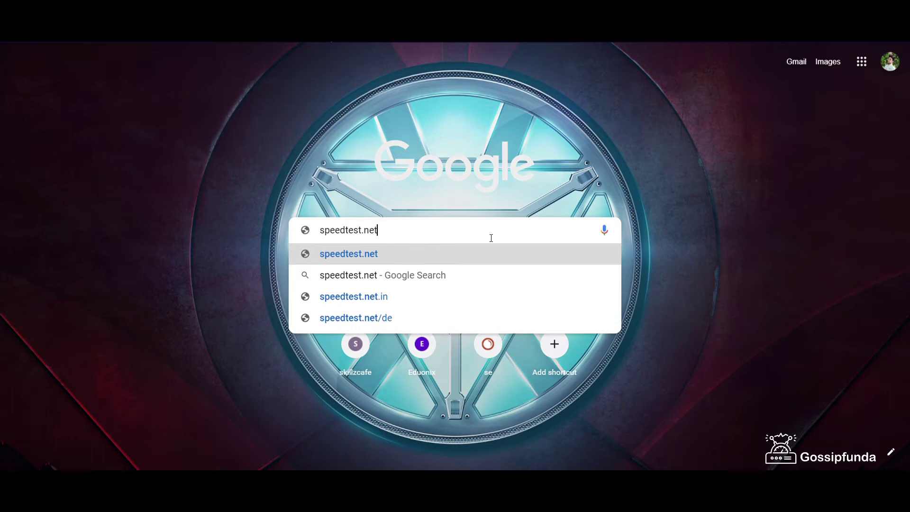
key("Return")
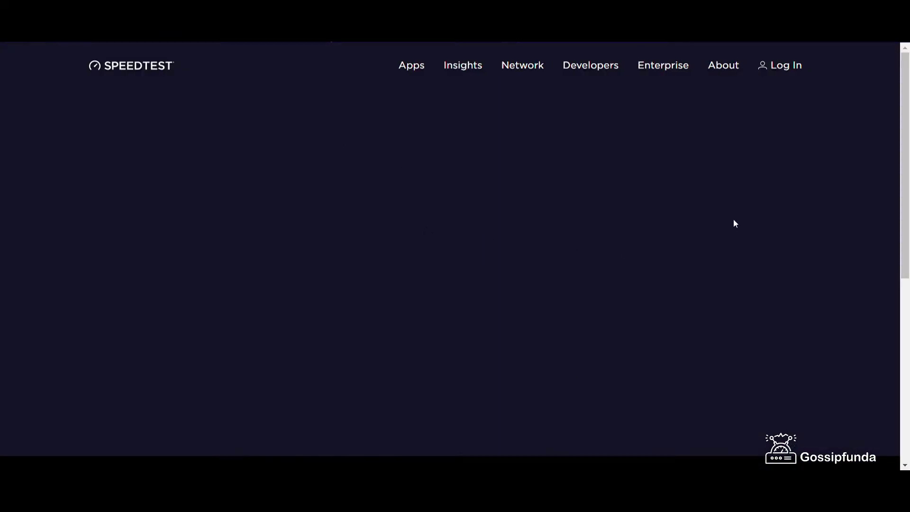
- Run the speed test, yielding ping 217 ms, download 1.07 Mbps and upload 1.63 Mbps
left_click(450, 185)
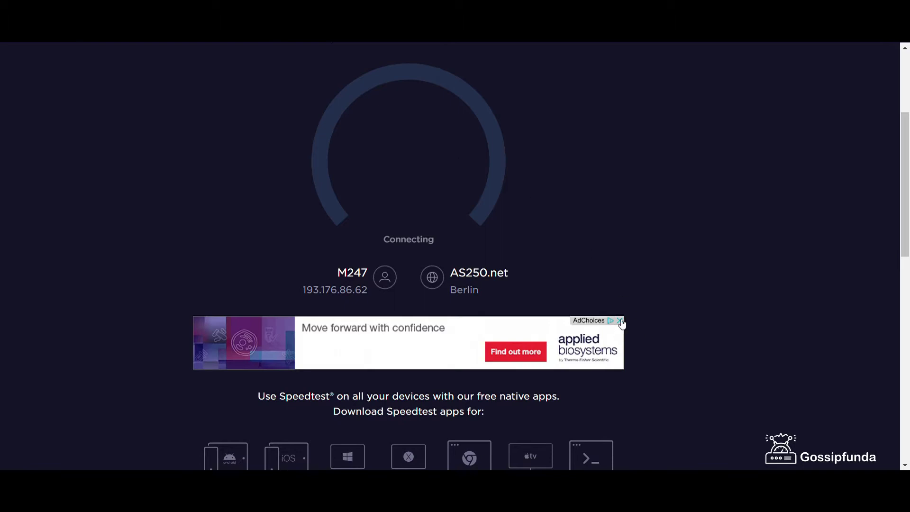
scroll(485, 146, "up", 3)
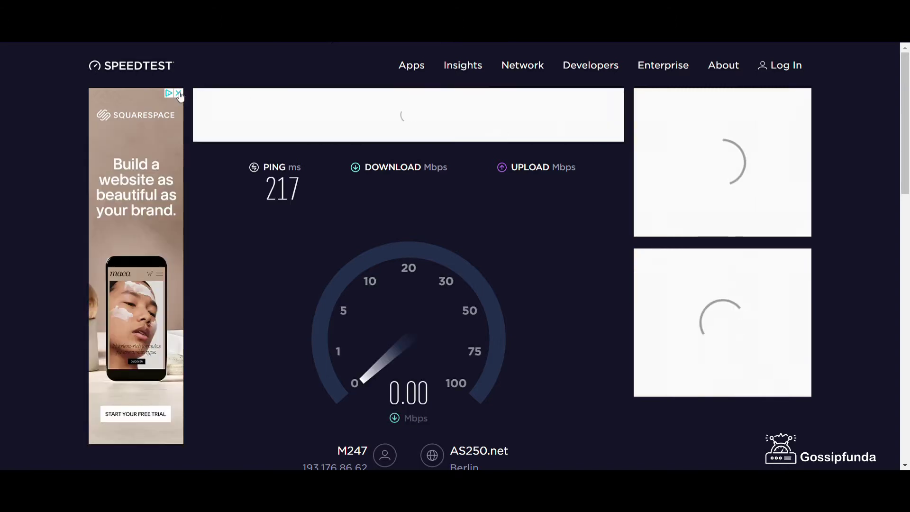
scroll(437, 381, "down", 2)
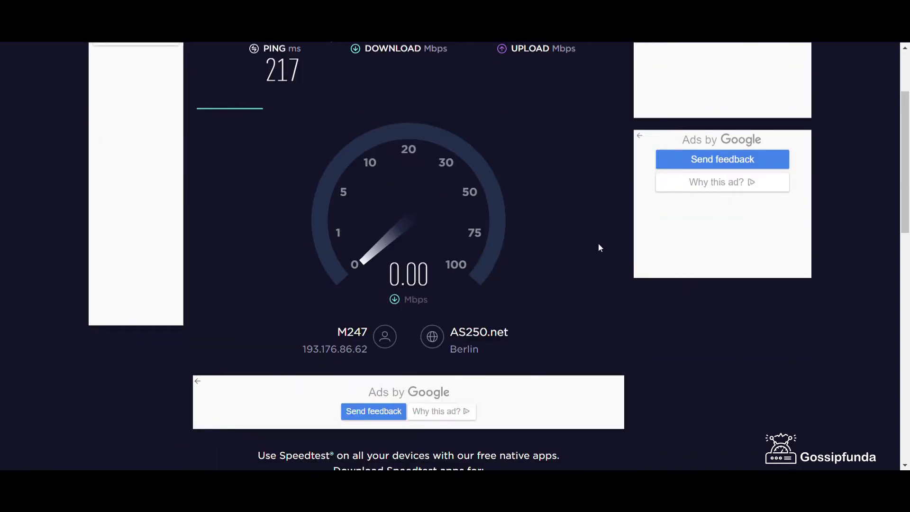
scroll(599, 243, "up", 2)
scroll(682, 327, "down", 1)
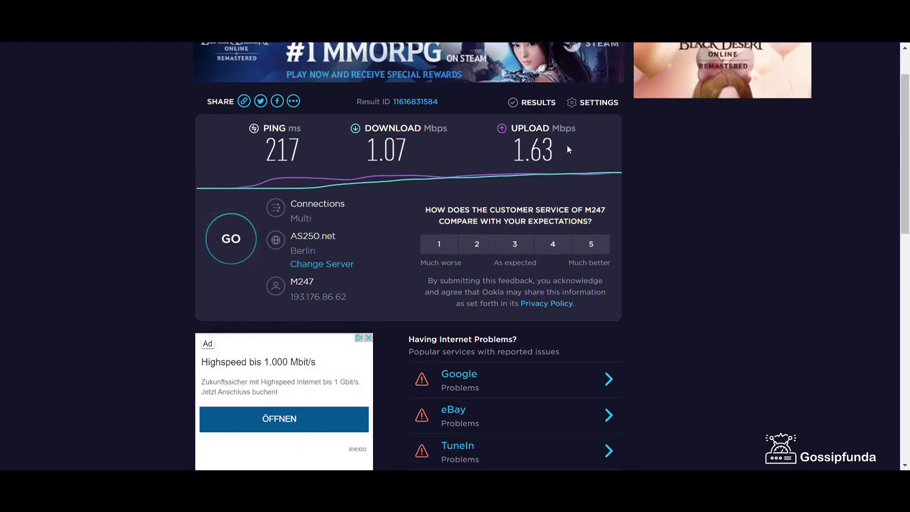
scroll(278, 308, "up", 2)
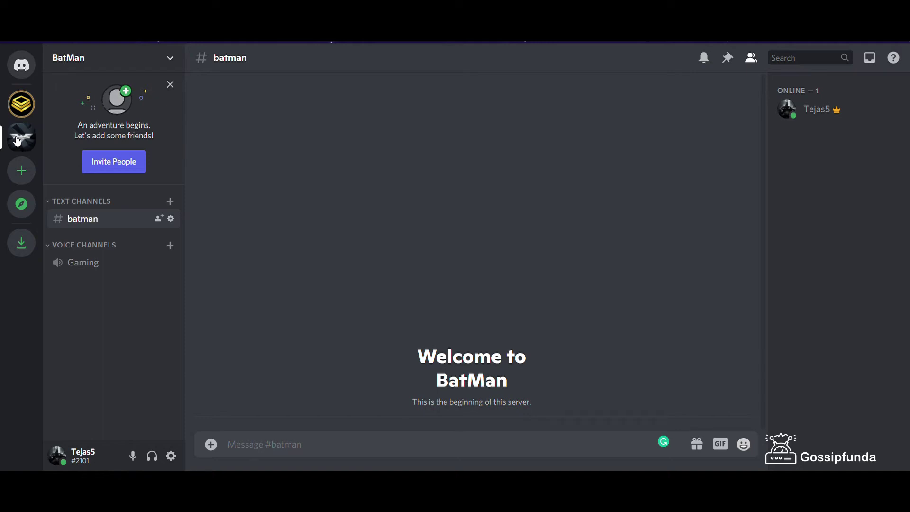
- Open the BatMan server's Overview settings from its icon's context menu
right_click(28, 134)
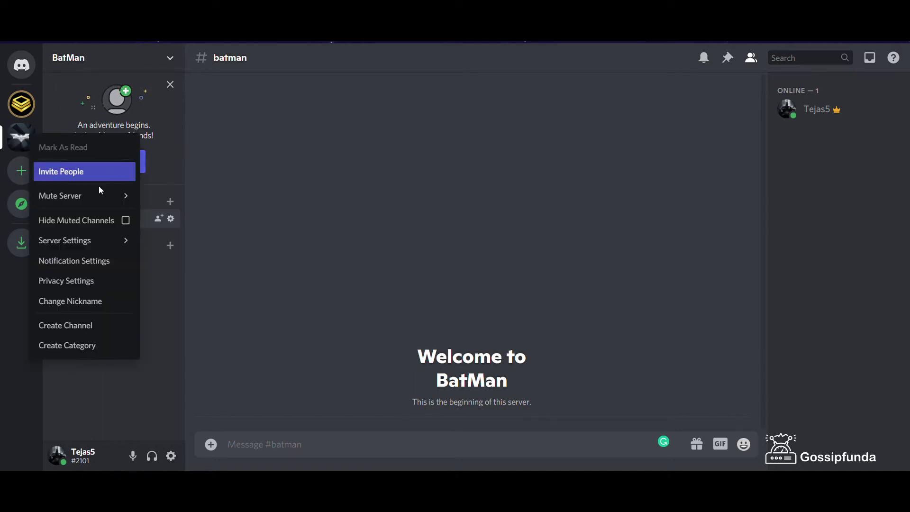
mouse_move(84, 240)
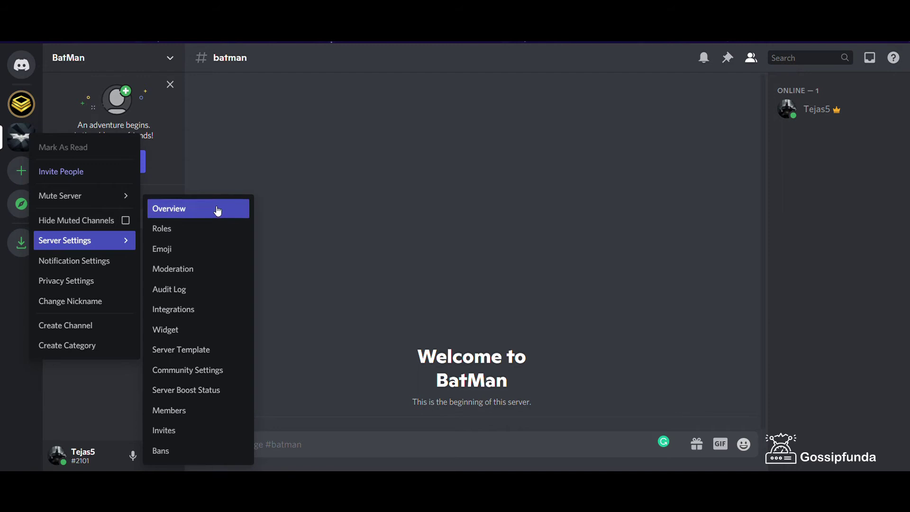
left_click(217, 211)
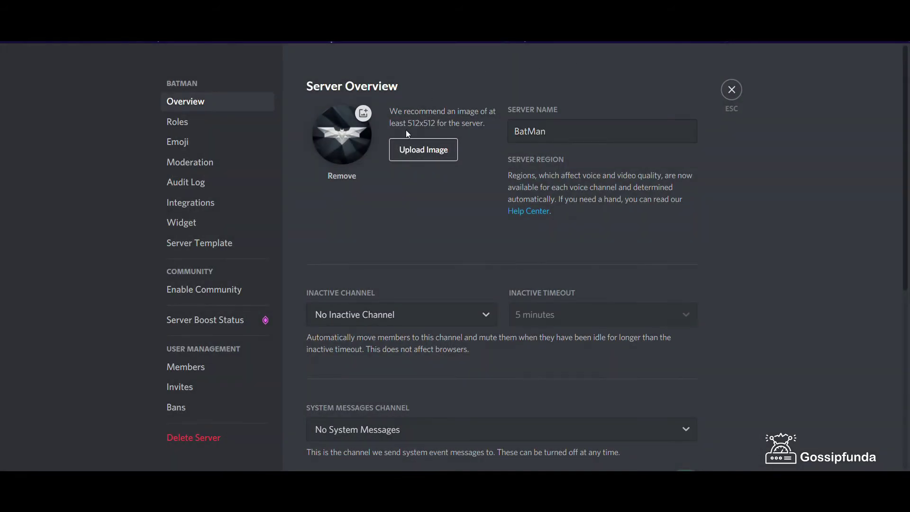
scroll(463, 156, "down", 3)
scroll(462, 156, "up", 3)
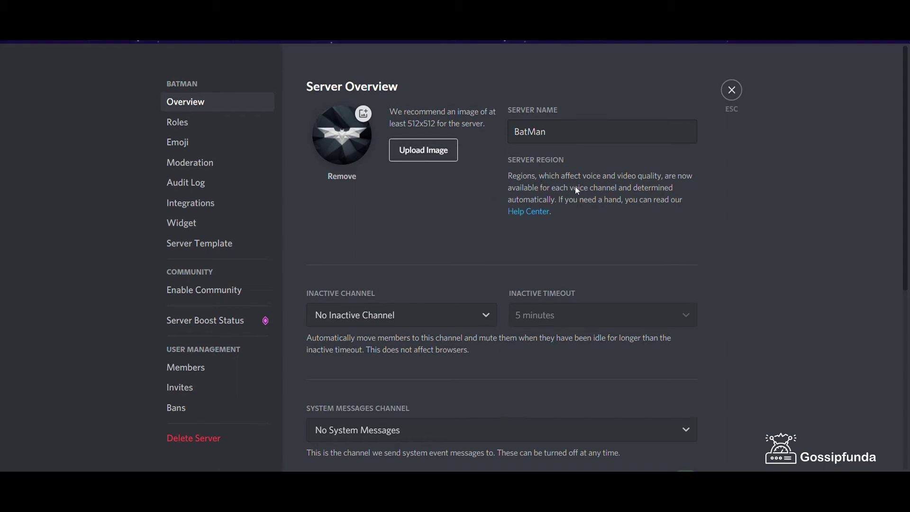
- Close the BatMan server settings to return to the batman text channel
left_click(732, 91)
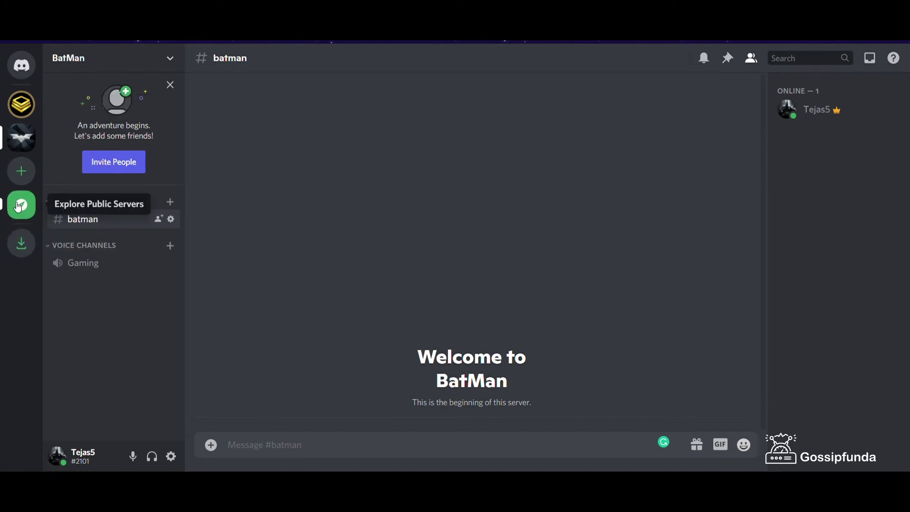
- Switch to the Explore Public Servers discovery page from the server sidebar
left_click(22, 205)
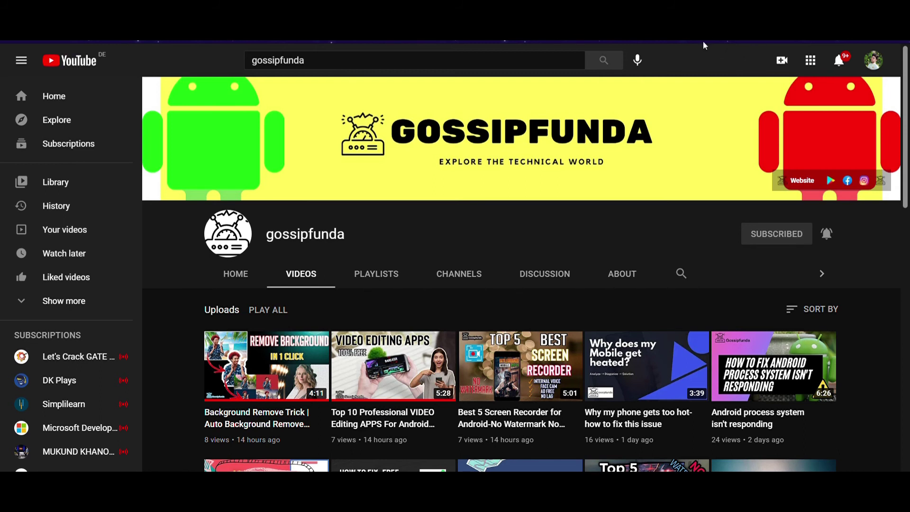
scroll(595, 149, "down", 3)
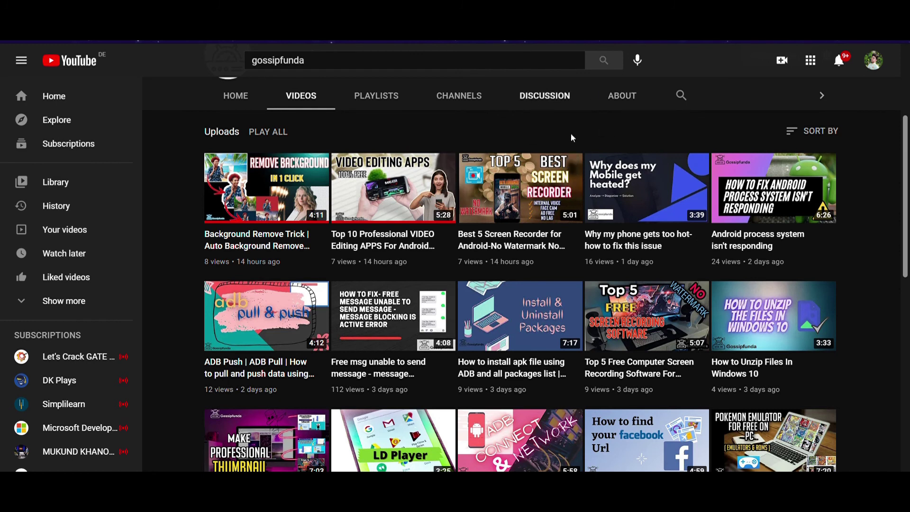
scroll(570, 178, "down", 2)
scroll(539, 218, "down", 2)
scroll(539, 219, "down", 2)
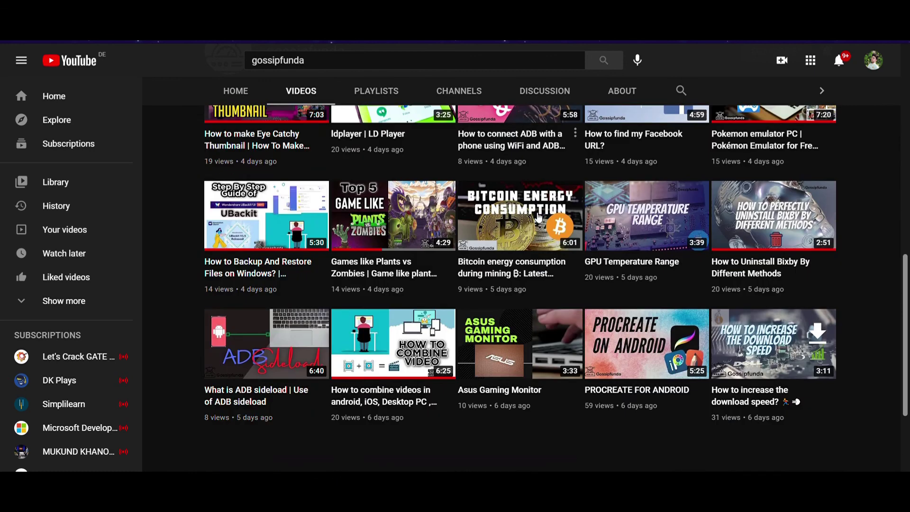
scroll(505, 176, "up", 3)
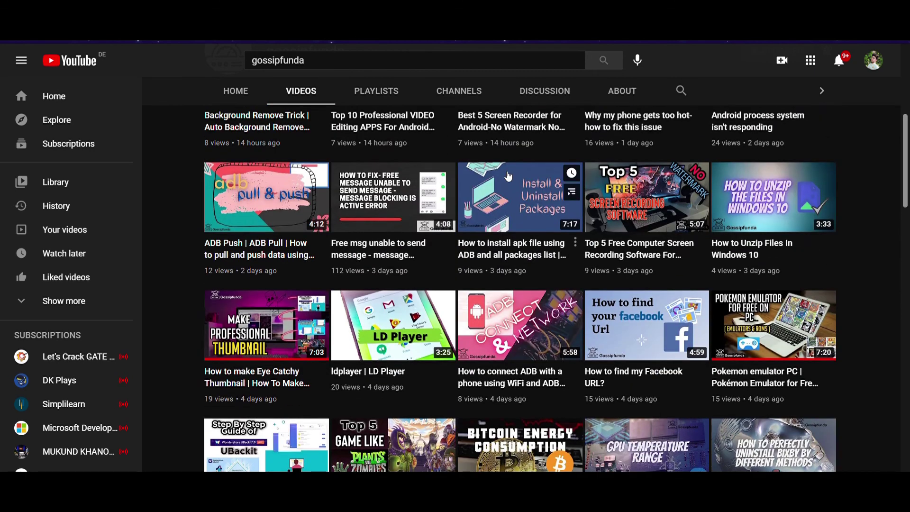